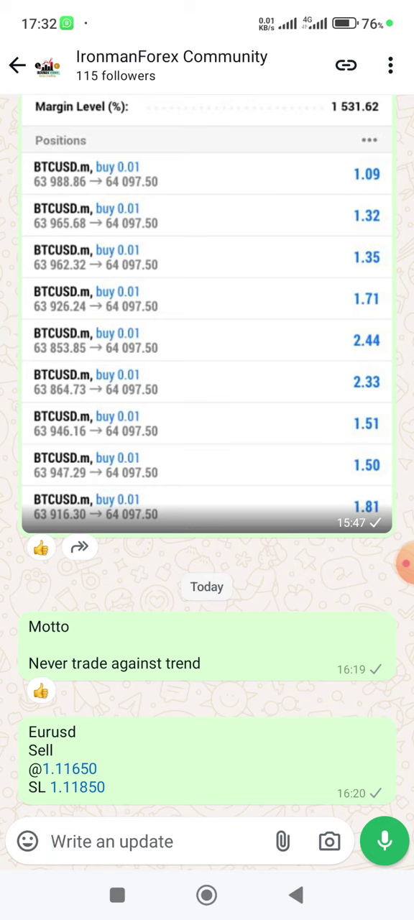
scroll(207, 432, "up", 2)
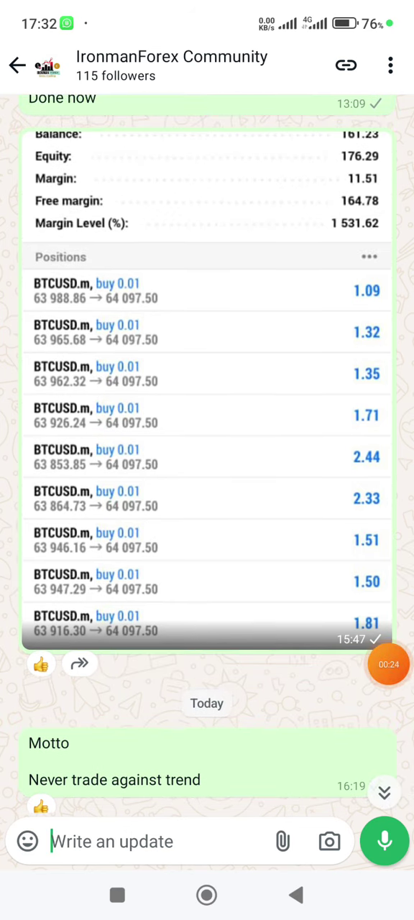
scroll(207, 431, "up", 2)
scroll(207, 432, "up", 3)
scroll(207, 431, "up", 2)
scroll(207, 432, "up", 2)
scroll(207, 431, "up", 2)
View the earlier and 15:47 positions screenshots full-screen in the WhatsApp channel.
left_click(207, 431)
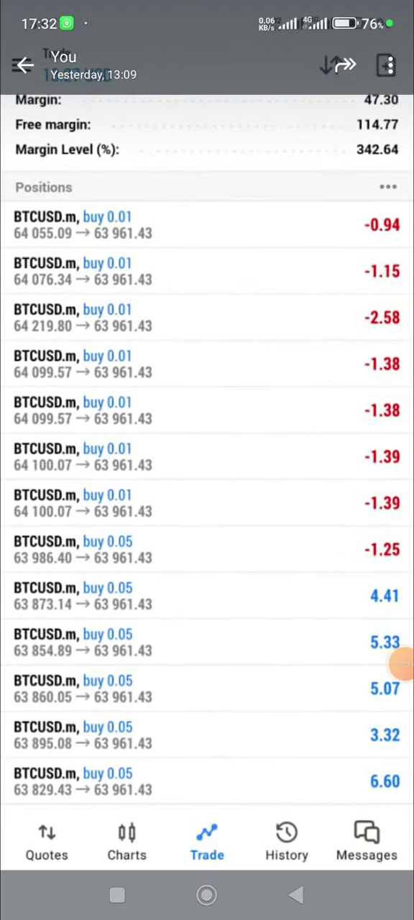
key("Escape")
scroll(207, 431, "down", 3)
scroll(207, 431, "down", 3)
left_click(207, 612)
key("Escape")
scroll(207, 503, "down", 3)
scroll(207, 503, "down", 3)
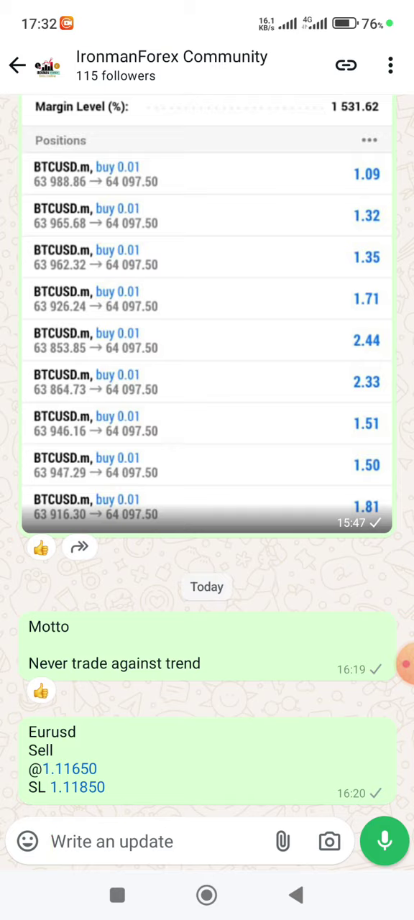
left_click(117, 895)
Switch to MetaTrader 5 and show the EURUSD chart on the M30 timeframe.
left_click(308, 513)
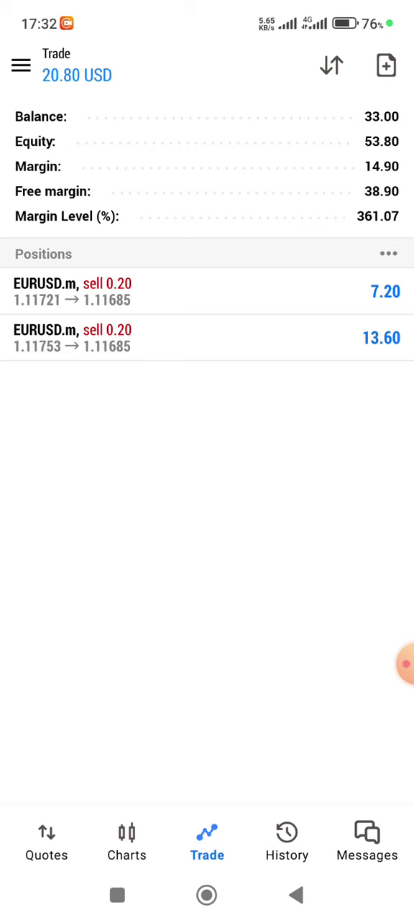
left_click(126, 841)
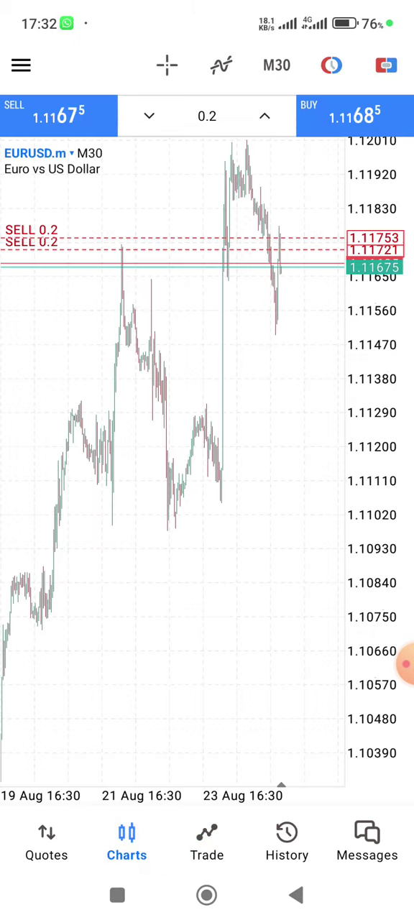
left_click(225, 678)
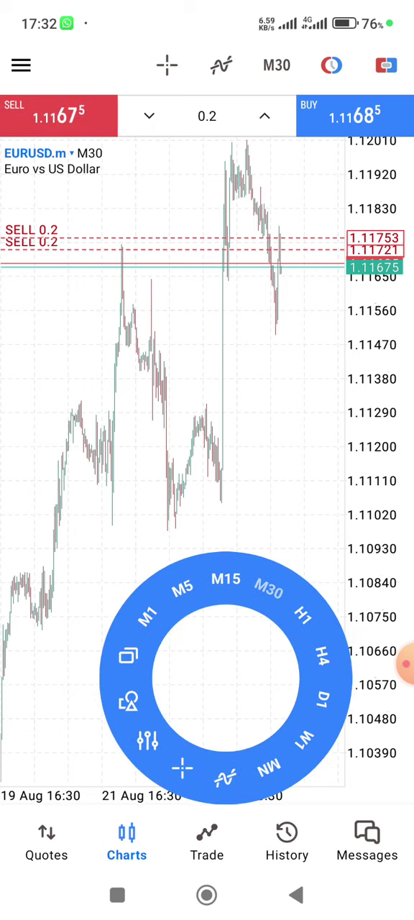
left_click(173, 360)
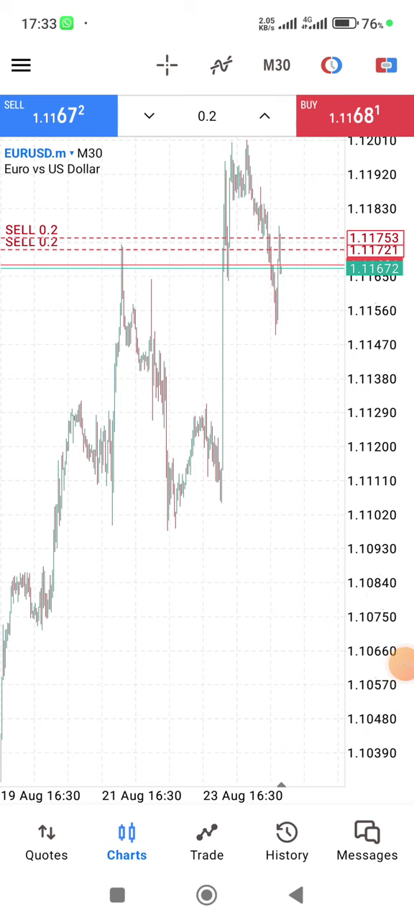
scroll(172, 460, "down", 3)
scroll(172, 460, "up", 3)
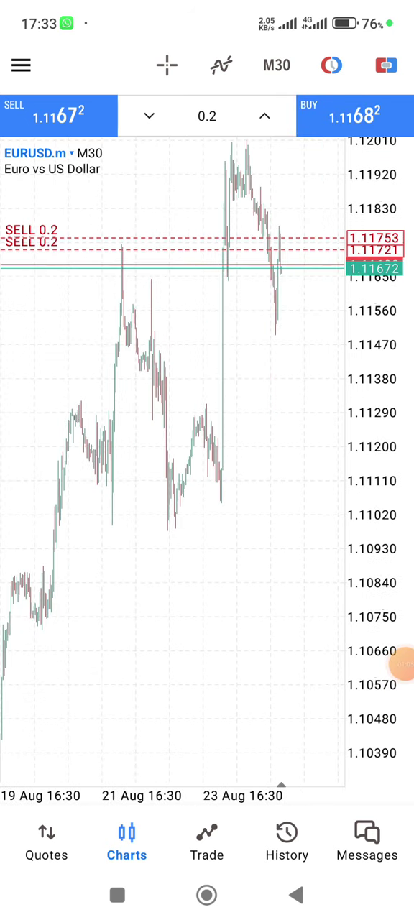
left_click(400, 664)
left_click(389, 730)
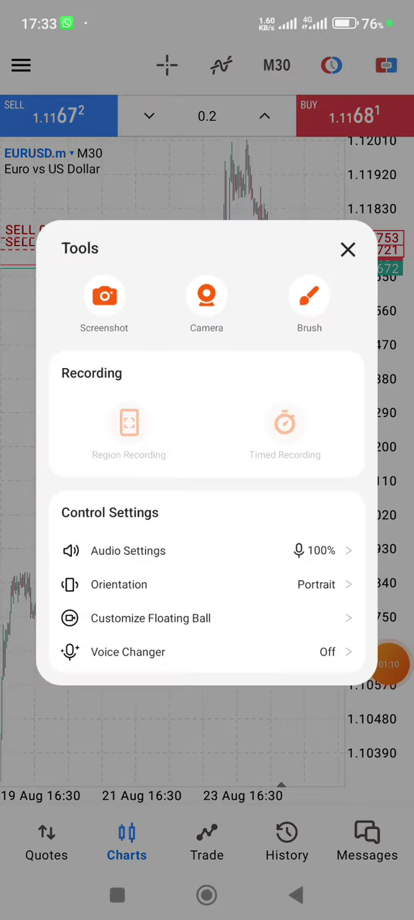
left_click(310, 302)
left_click_drag(196, 509, 302, 508)
left_click_drag(308, 275, 299, 471)
left_click_drag(277, 415, 296, 494)
left_click_drag(344, 422, 302, 495)
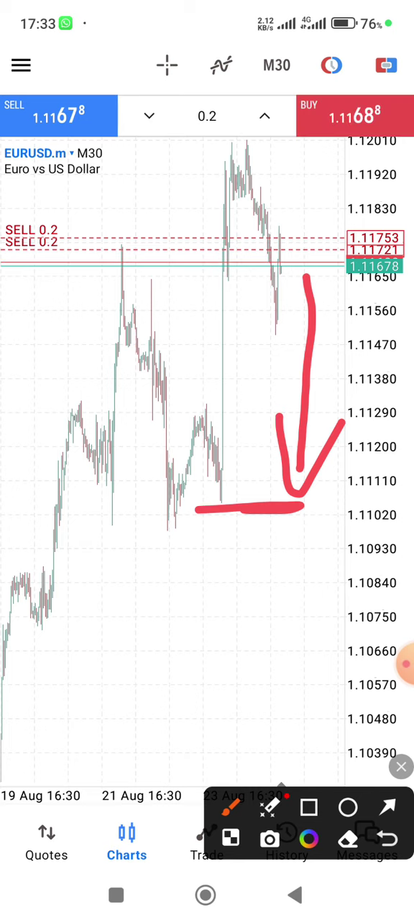
left_click_drag(268, 515, 408, 532)
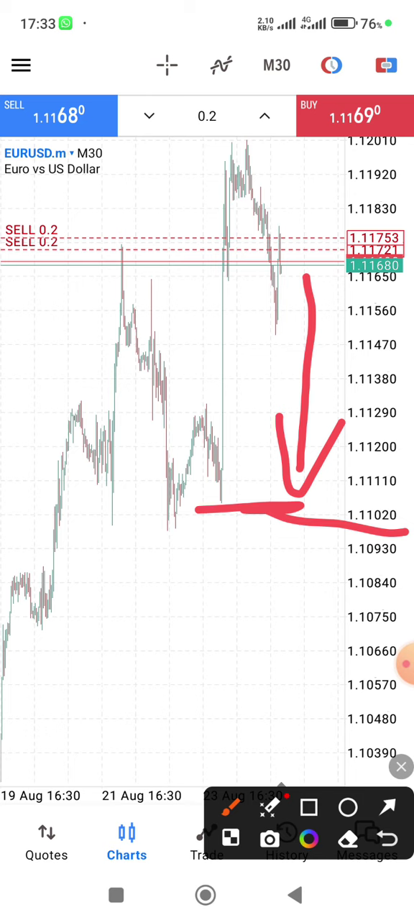
left_click(401, 766)
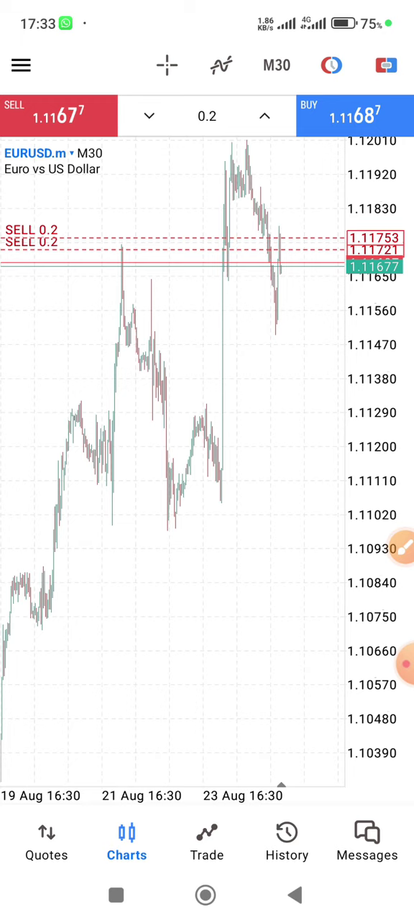
Show the Trade overview with both EURUSD 0.20 sells totalling 20.40 USD profit.
left_click(207, 841)
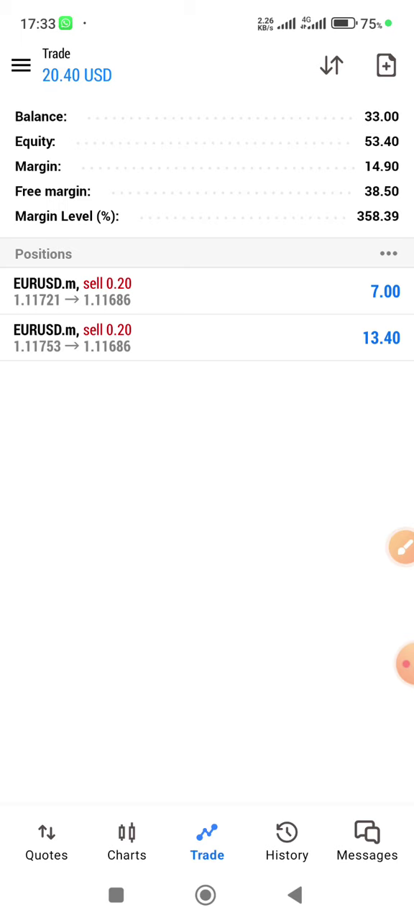